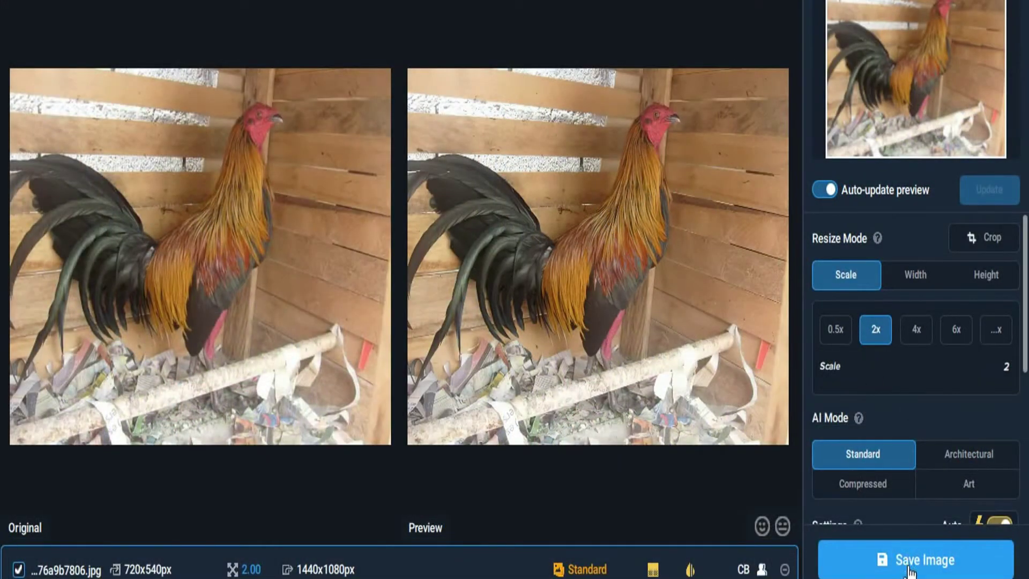
Open Gigapixel AI's image file dialog showing the Descargas folder
left_click(910, 571)
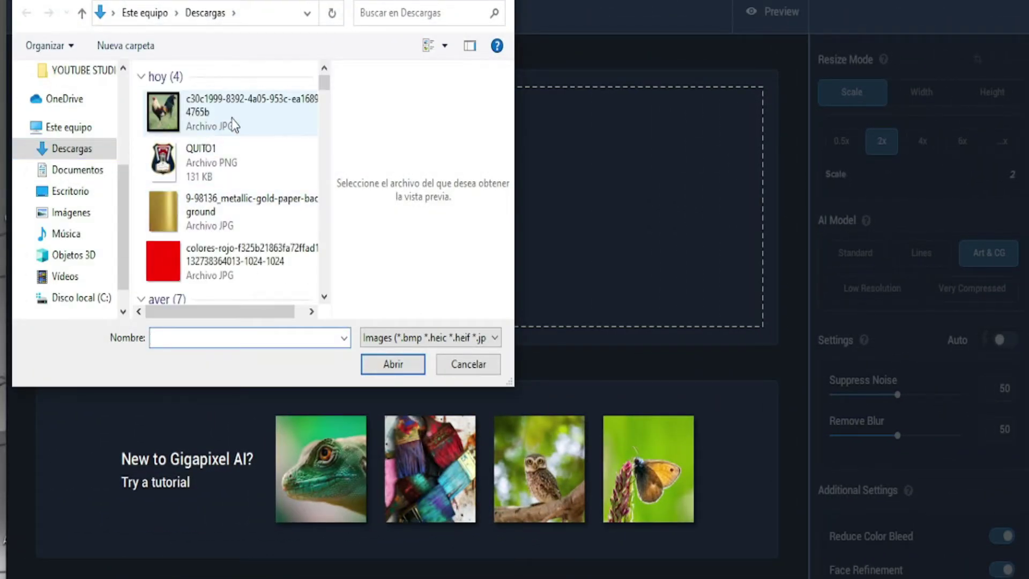
Load the rooster JPG and set the view to Zoom to Fit
left_click(231, 119)
left_click(397, 360)
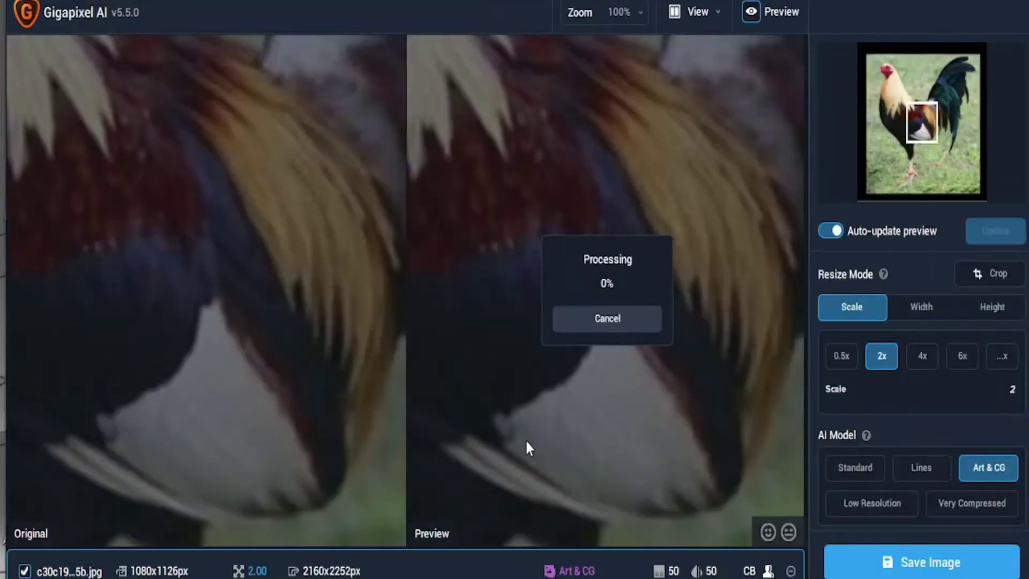
left_click(639, 14)
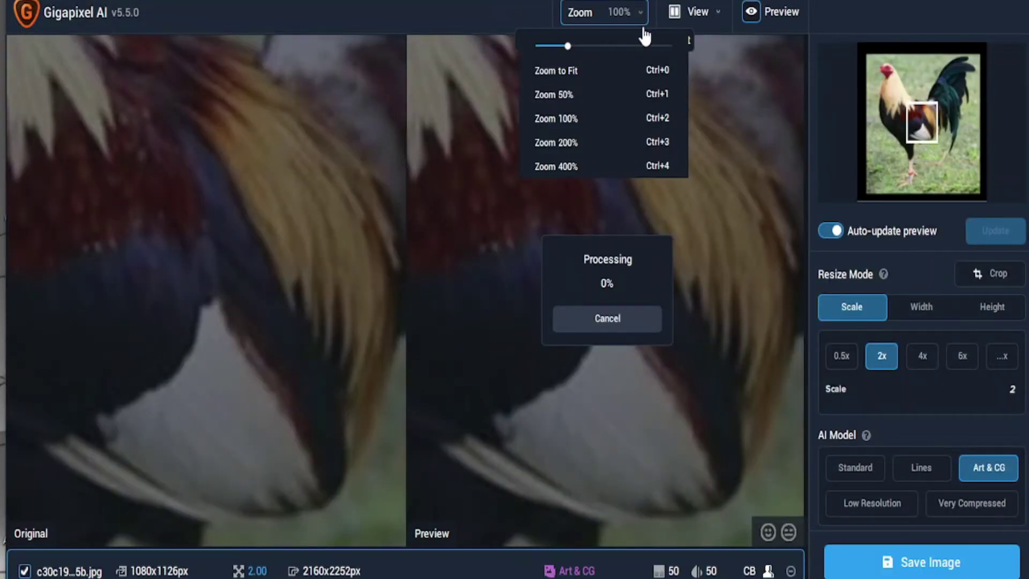
left_click(589, 70)
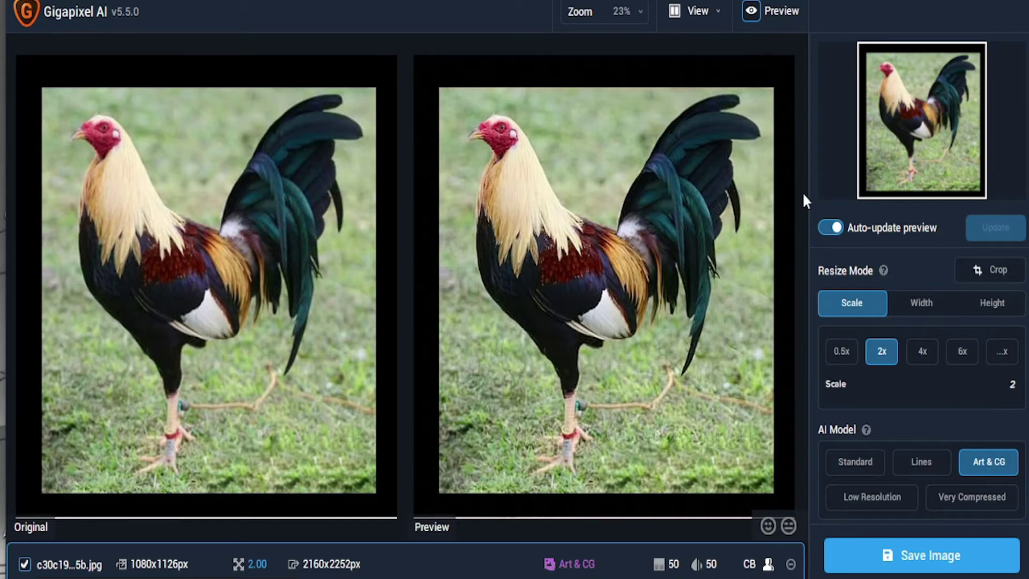
mouse_move(873, 503)
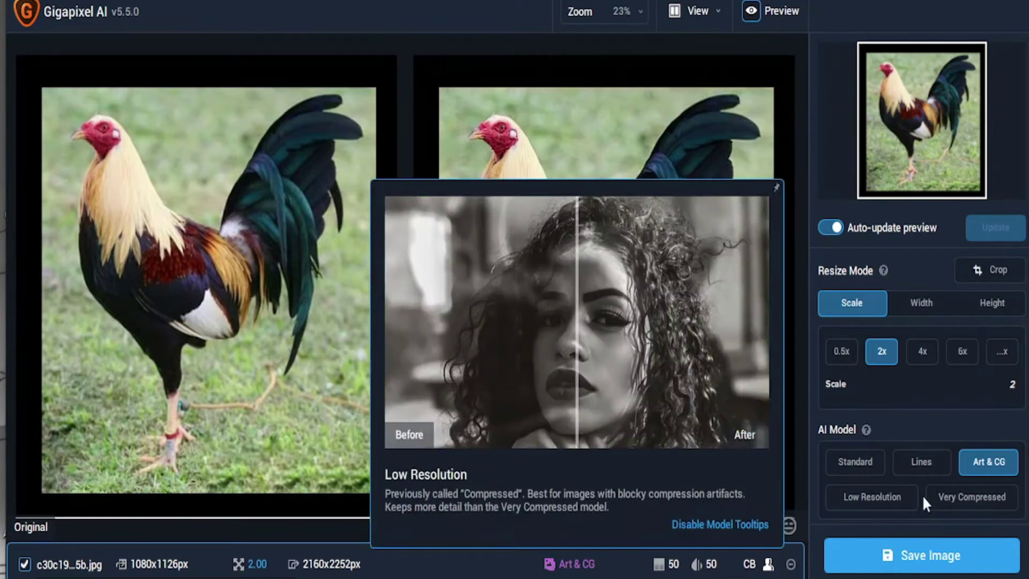
Try the Low Resolution model, then settle on Very Compressed and review its settings
left_click(911, 496)
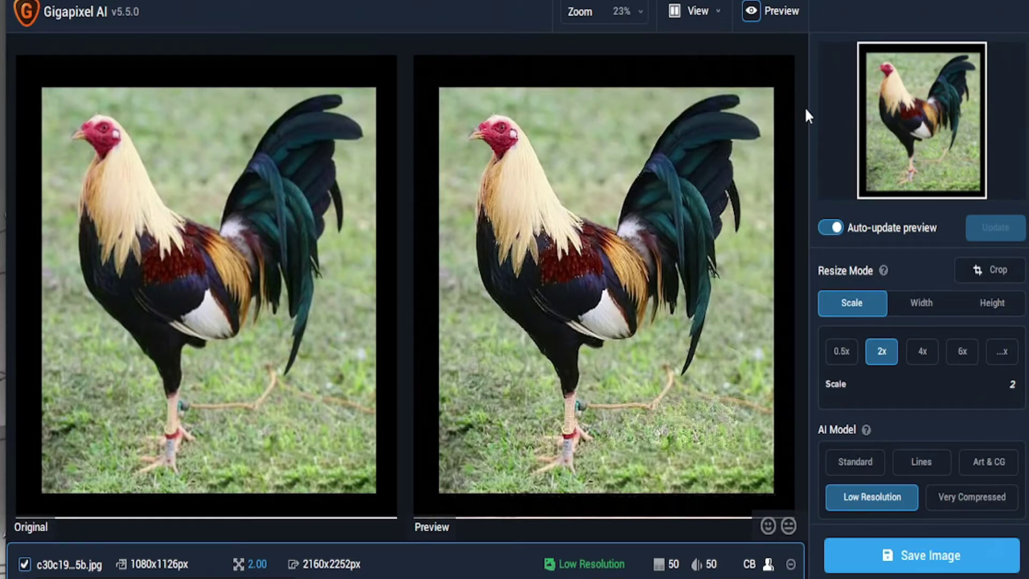
left_click(968, 499)
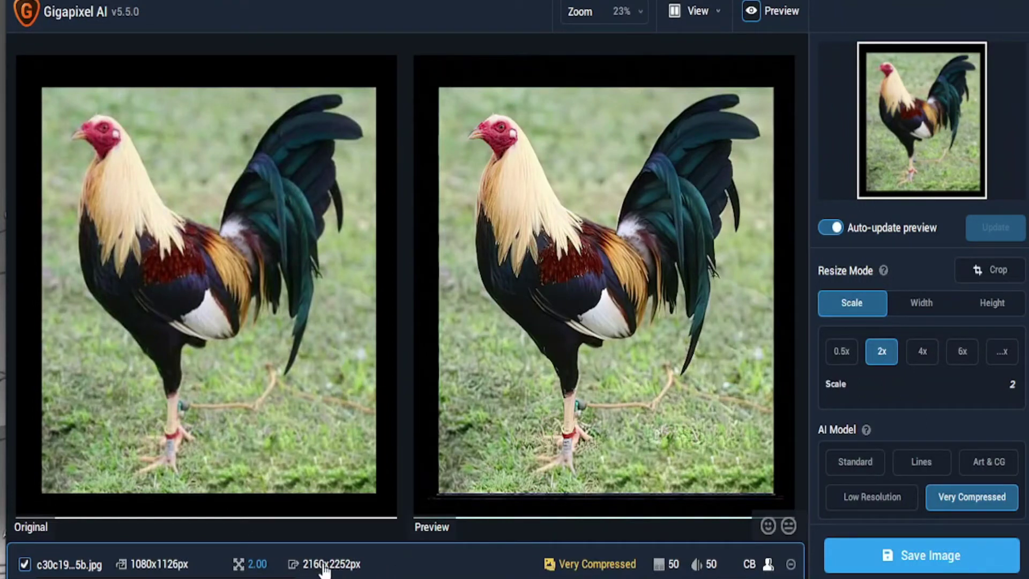
scroll(921, 384, "down", 5)
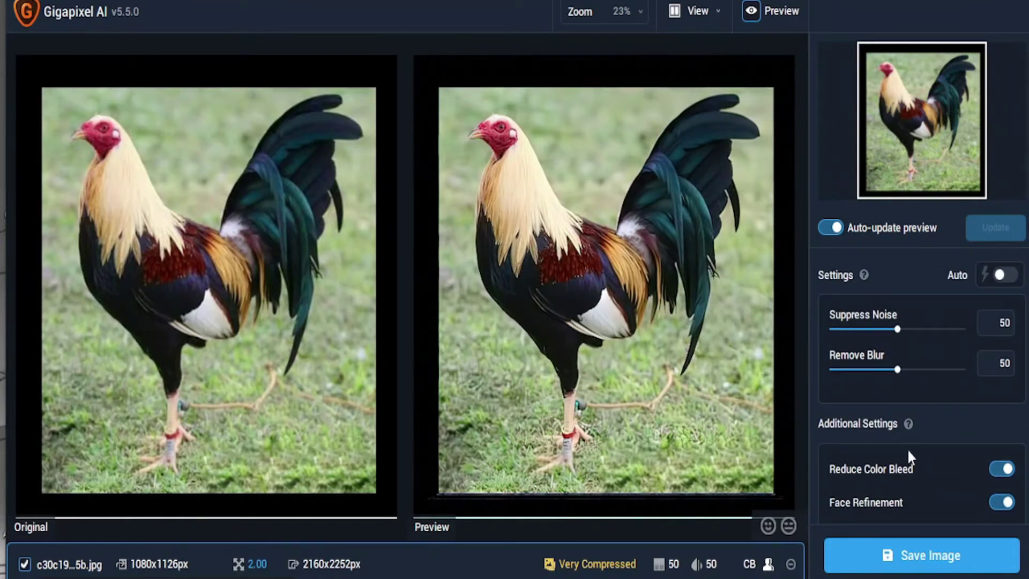
scroll(908, 448, "down", 1)
scroll(892, 454, "up", 1)
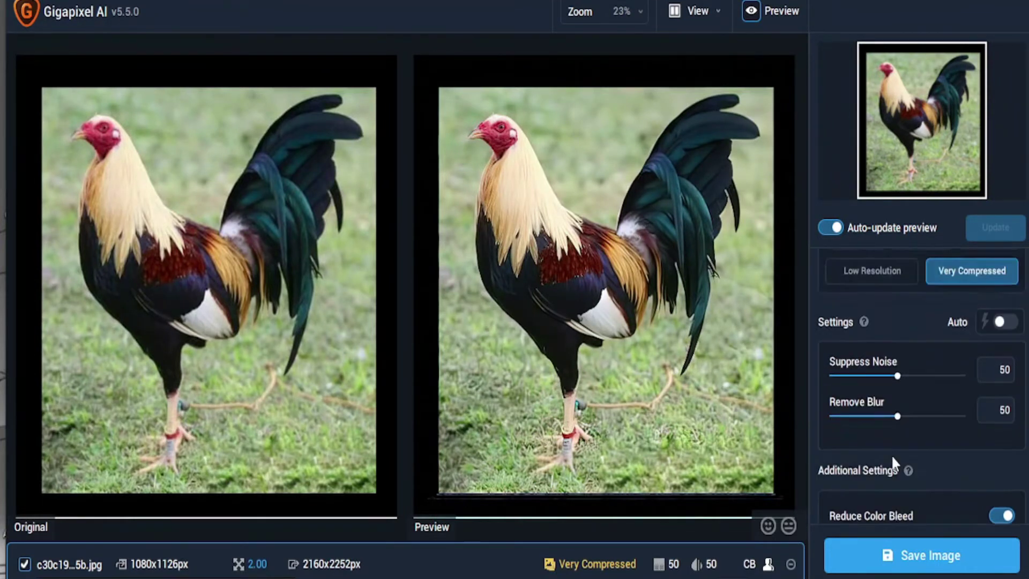
scroll(892, 455, "up", 4)
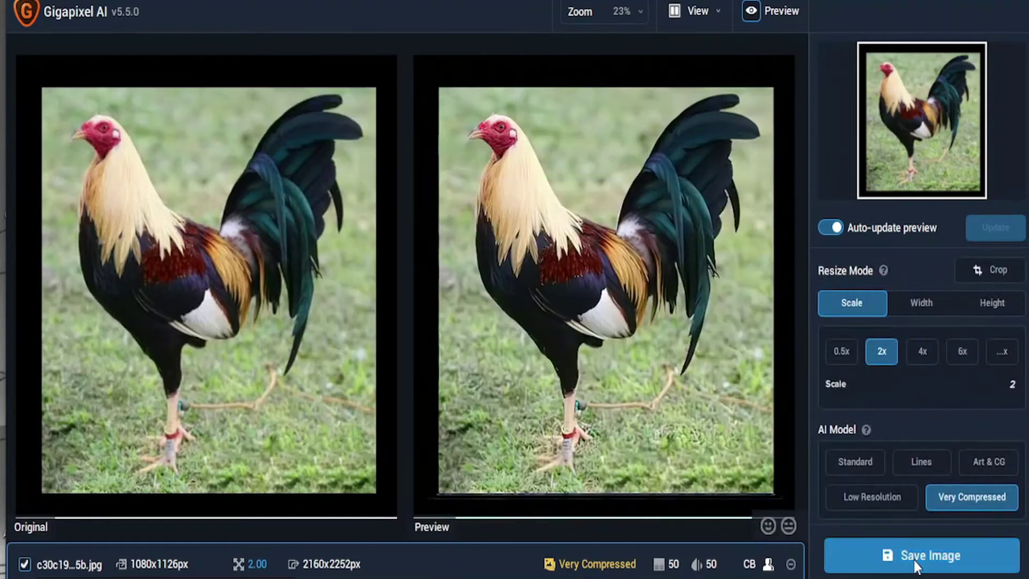
Save the 2x upscale as a Maximum-quality sRGB JPG in the source folder
left_click(914, 560)
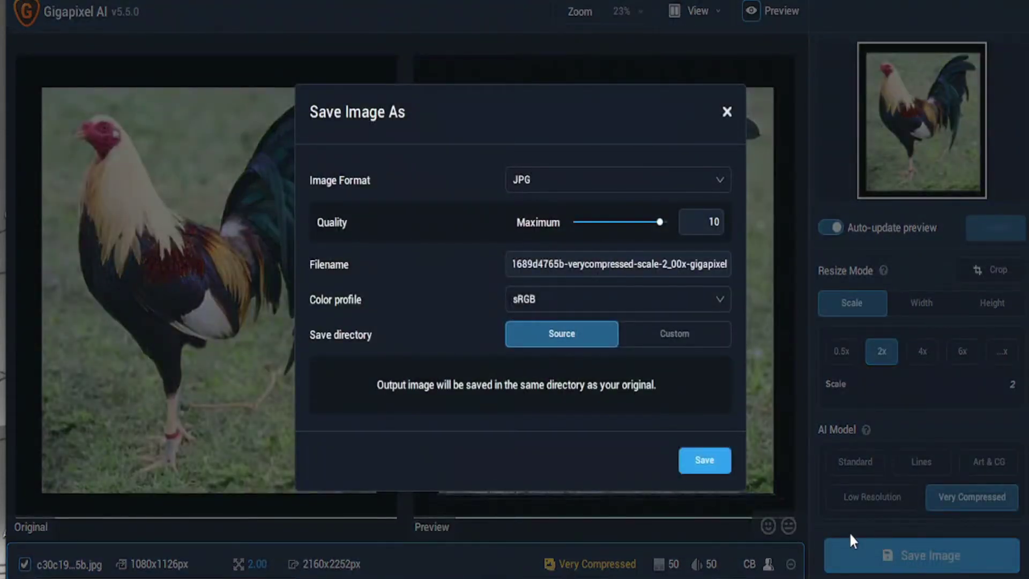
left_click(568, 196)
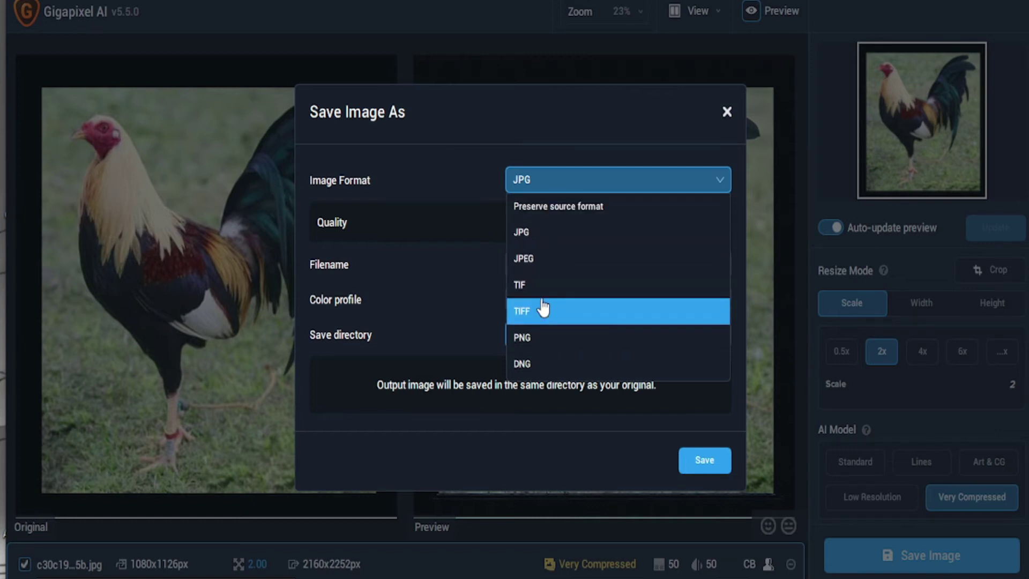
left_click(574, 188)
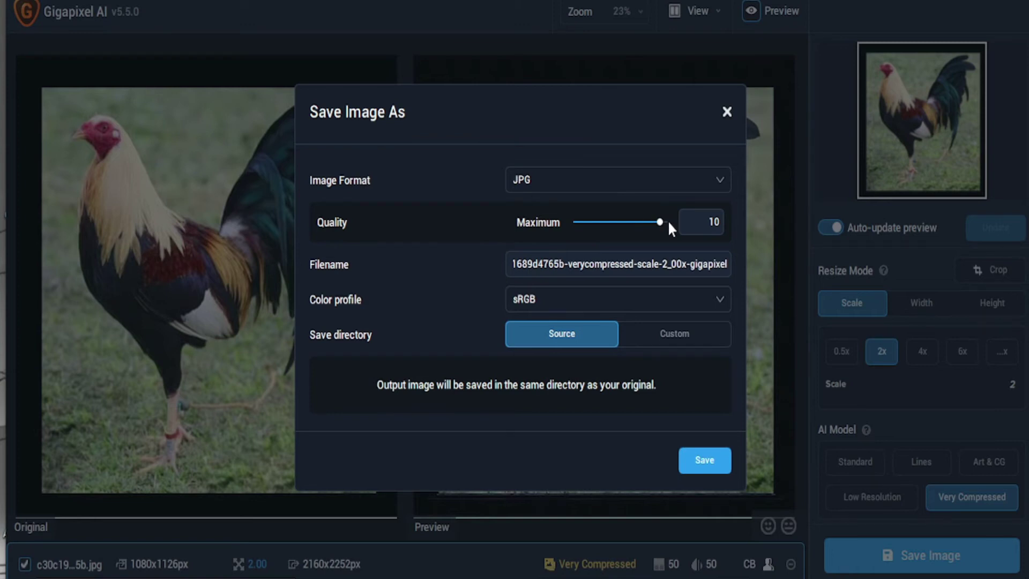
left_click(637, 268)
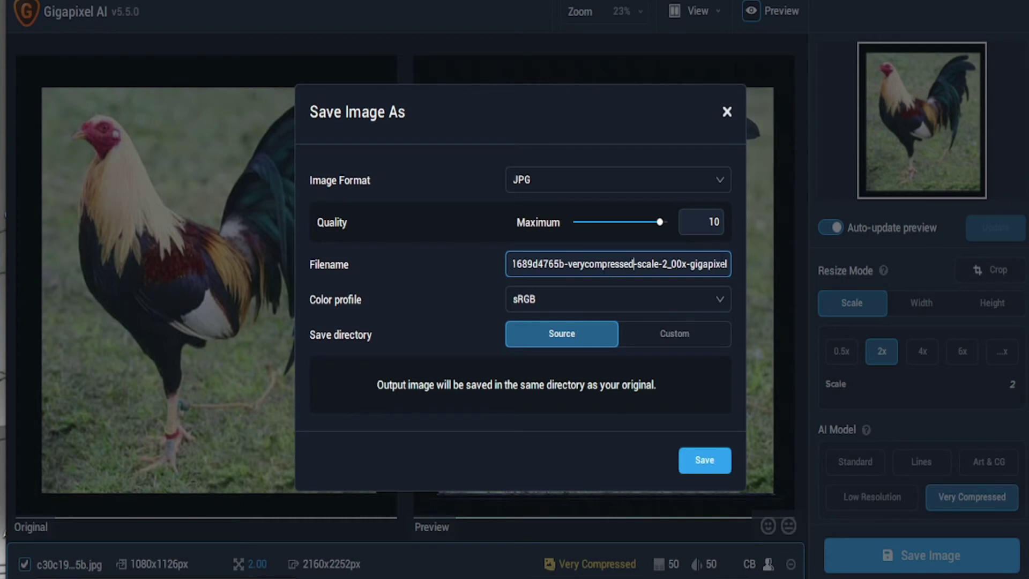
left_click(700, 303)
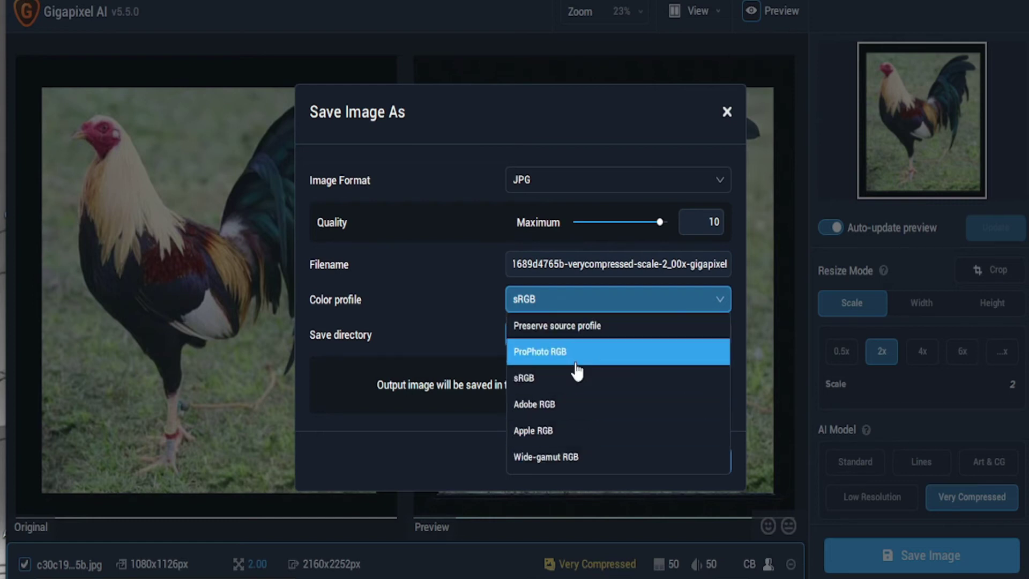
left_click(596, 307)
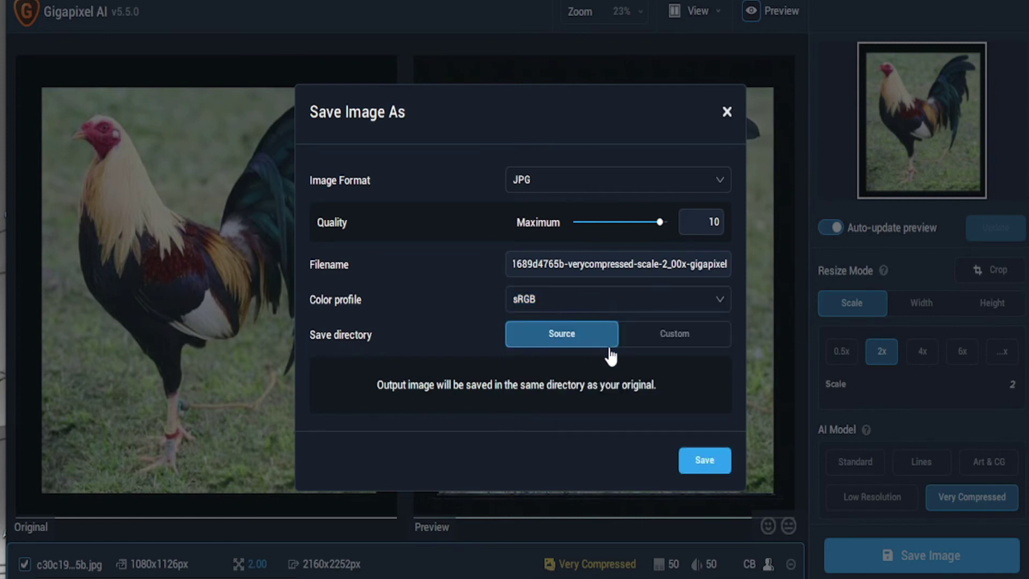
left_click(706, 464)
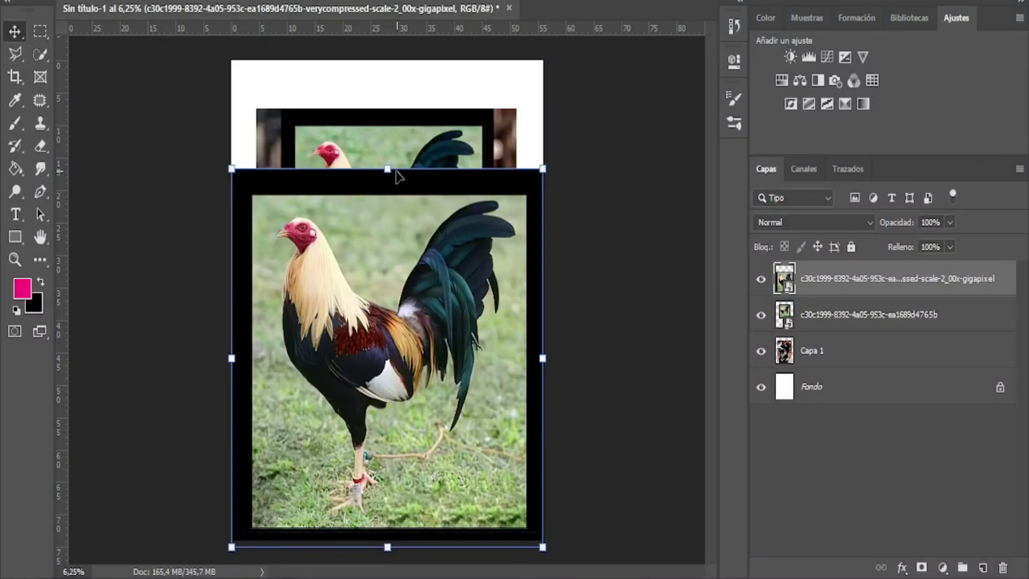
Shrink the upscaled rooster layer, zoom in twice, and pan to compare the feathers
left_click_drag(387, 174, 392, 266)
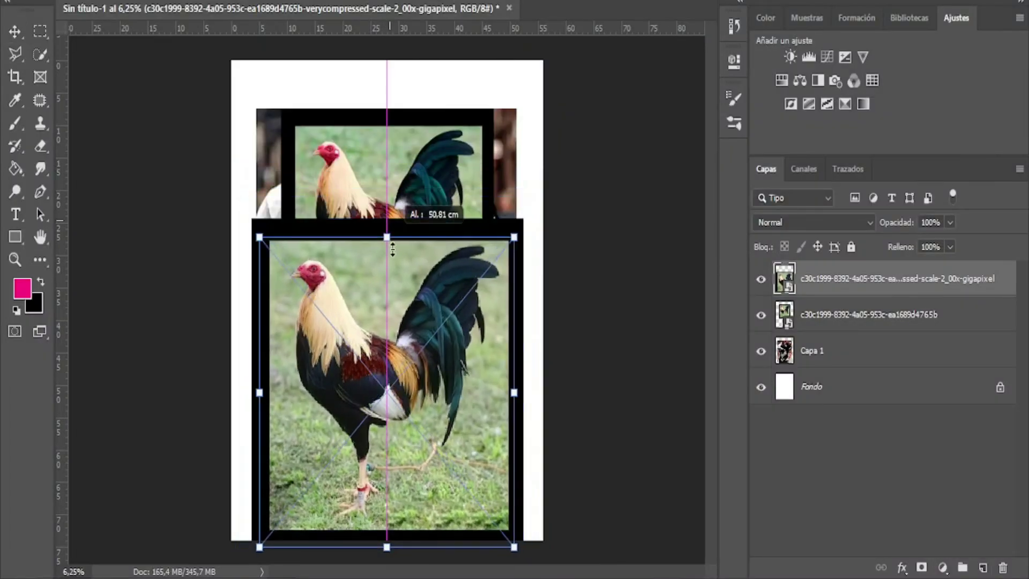
key("ctrl+plus")
key("ctrl+plus")
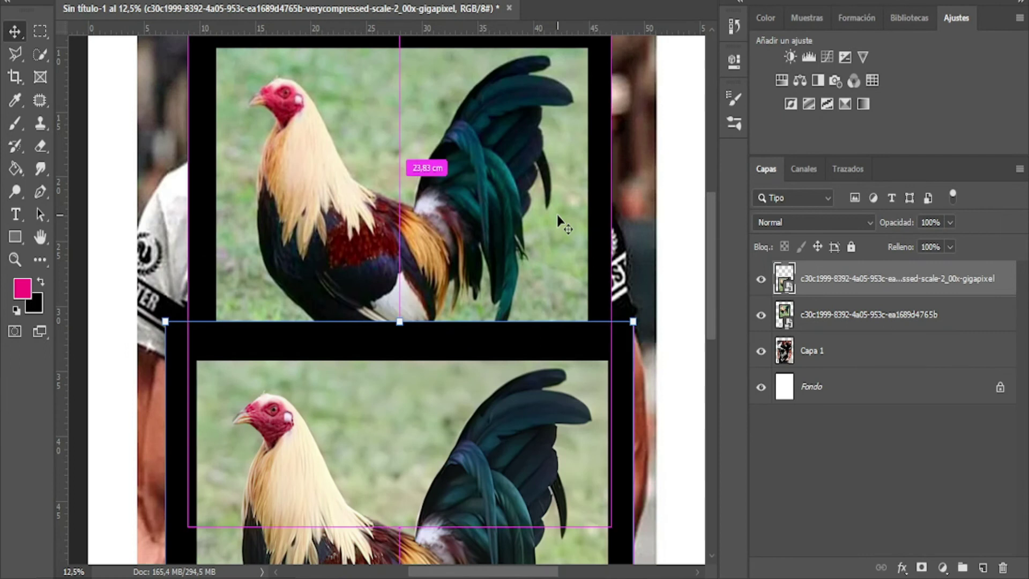
key("ctrl+plus")
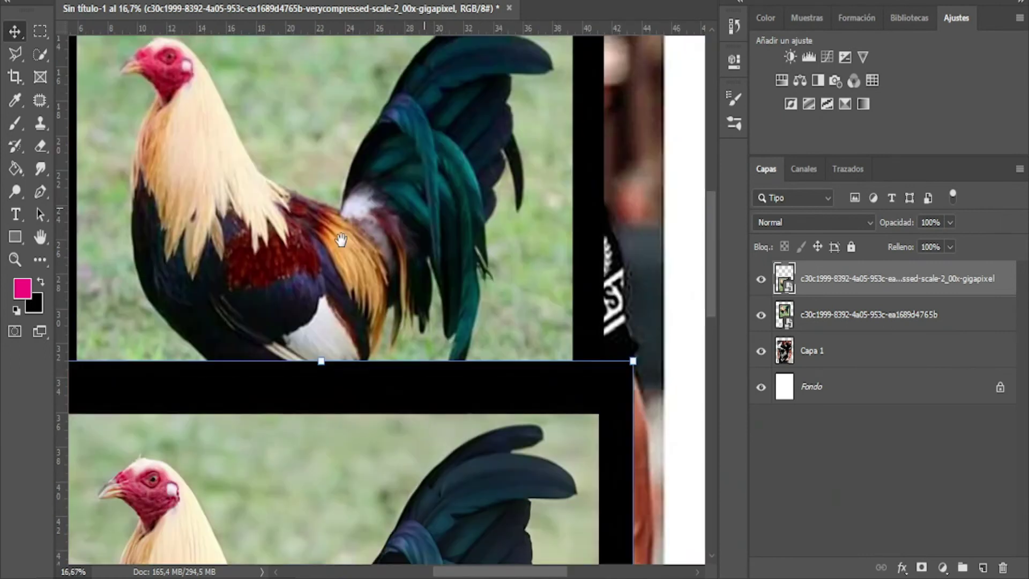
mouse_move(514, 220)
left_mouse_down()
mouse_move(313, 295)
mouse_move(340, 261)
left_mouse_up()
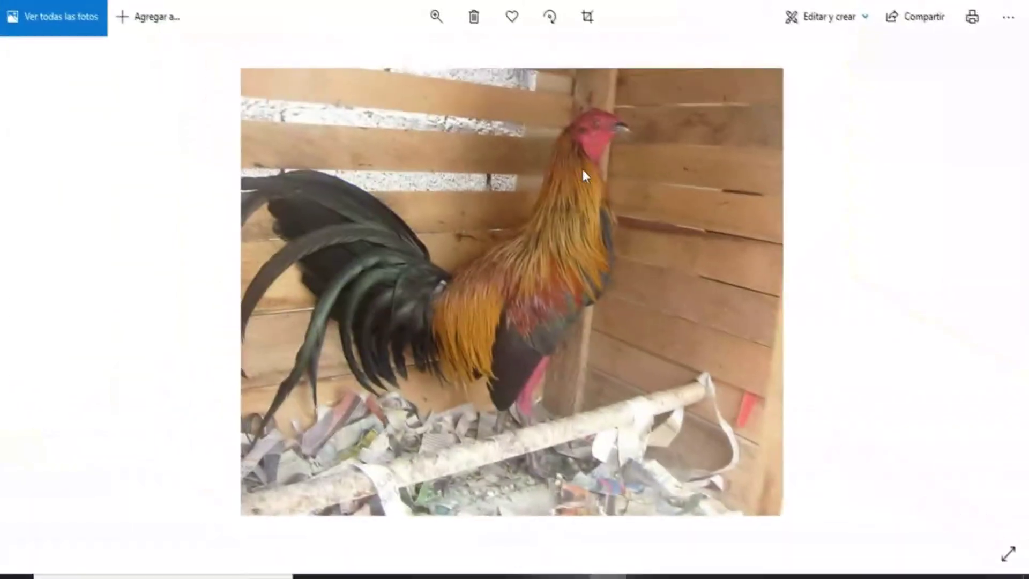
Zoom into the coop rooster's feathers and pan toward its head and neck
left_click(439, 32)
left_click_drag(368, 61, 465, 60)
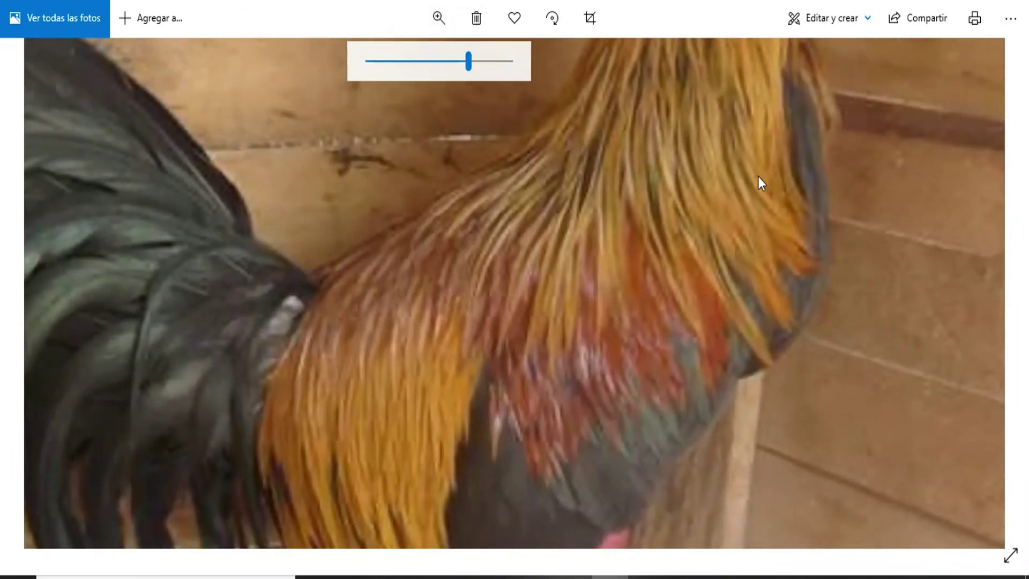
left_click_drag(758, 176, 705, 414)
left_click_drag(728, 290, 661, 369)
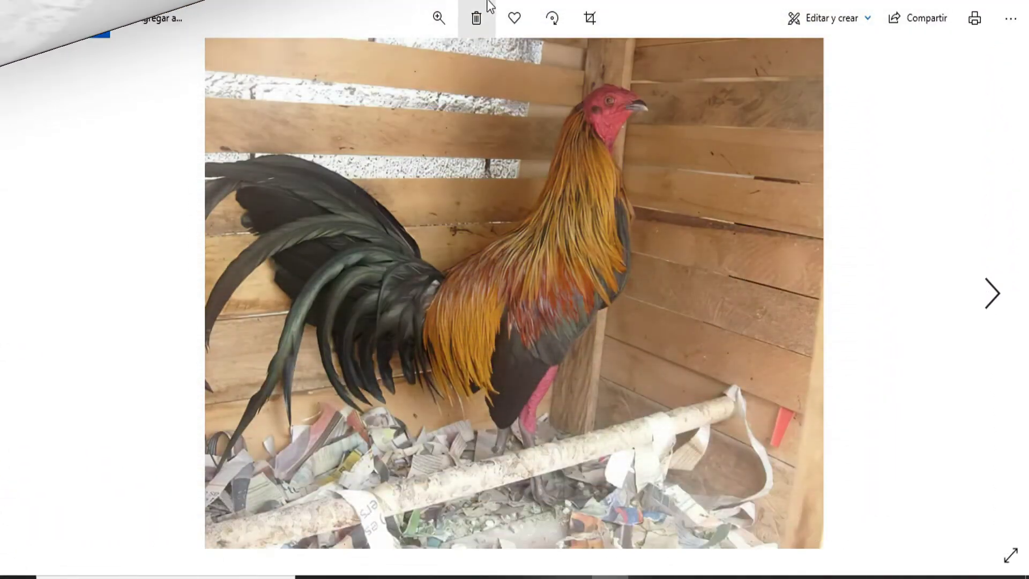
Zoom into the neck feathers, inspect the head, then return to the whole photo
left_click(439, 17)
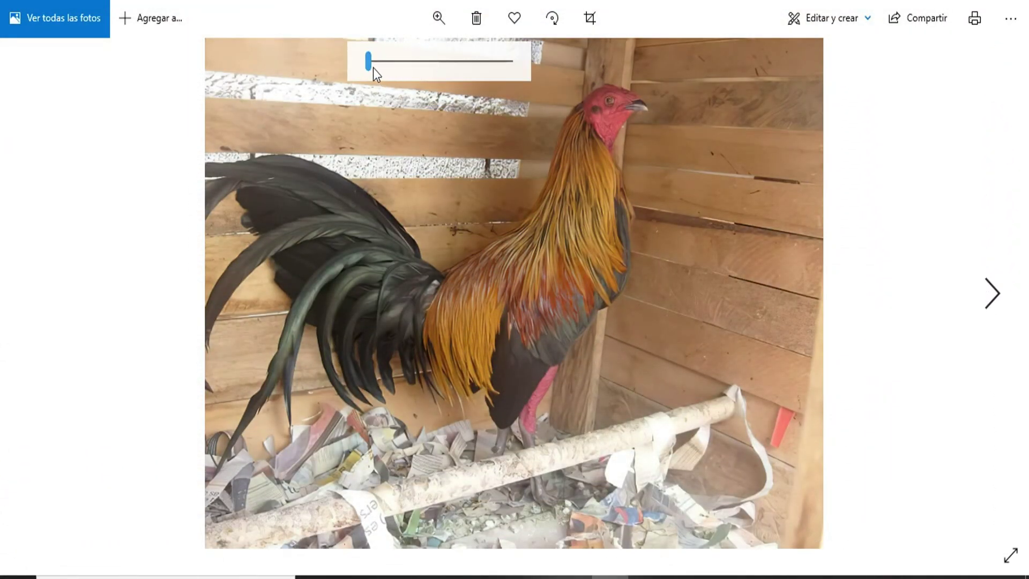
left_click_drag(373, 68, 410, 66)
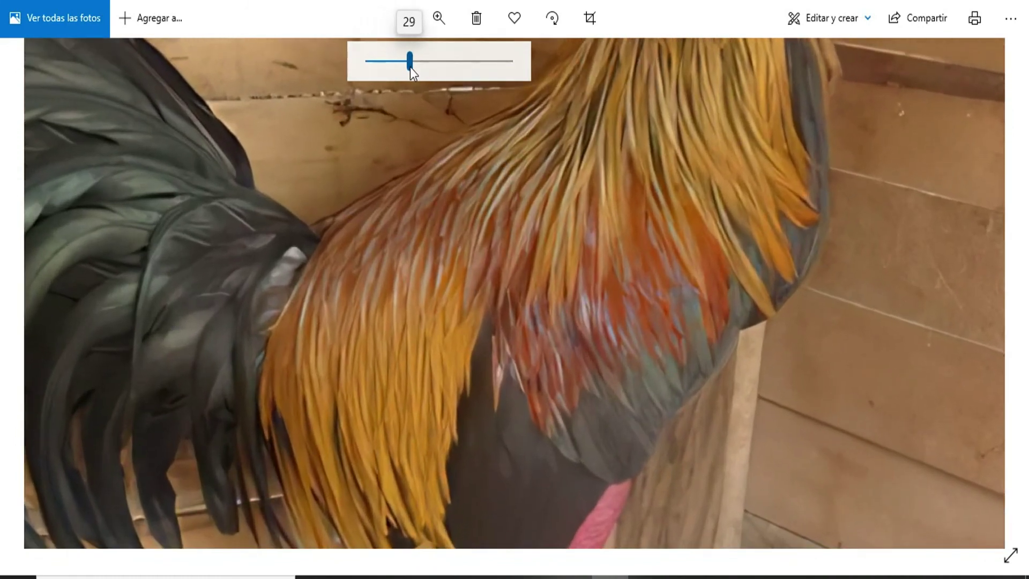
left_click_drag(706, 167, 558, 404)
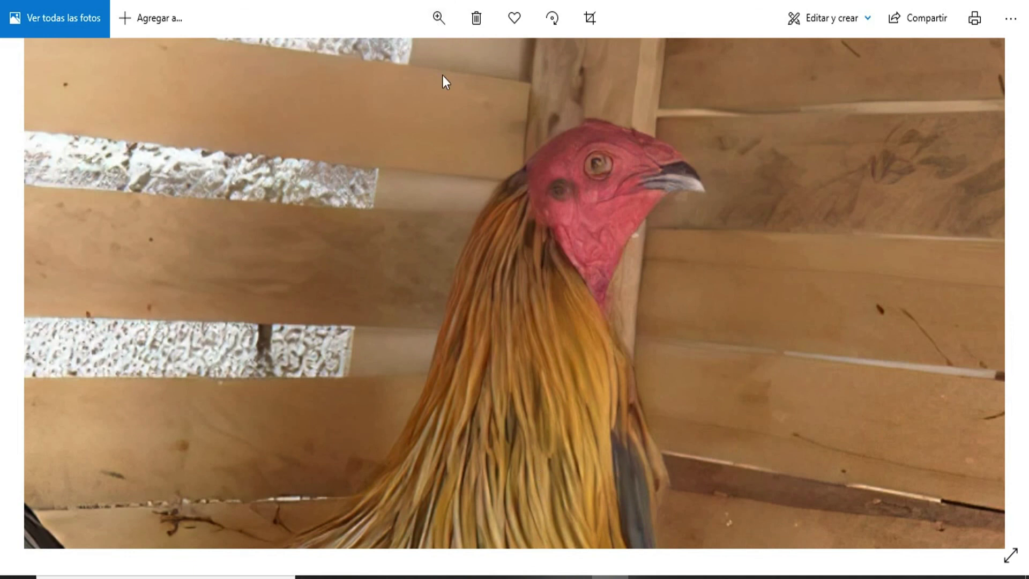
left_click(439, 18)
left_click_drag(409, 67, 365, 67)
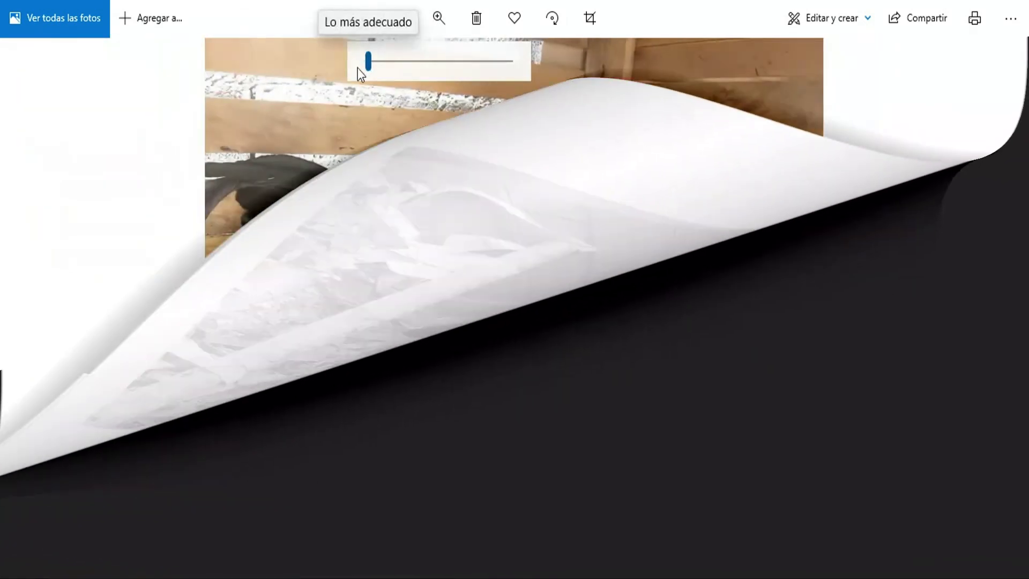